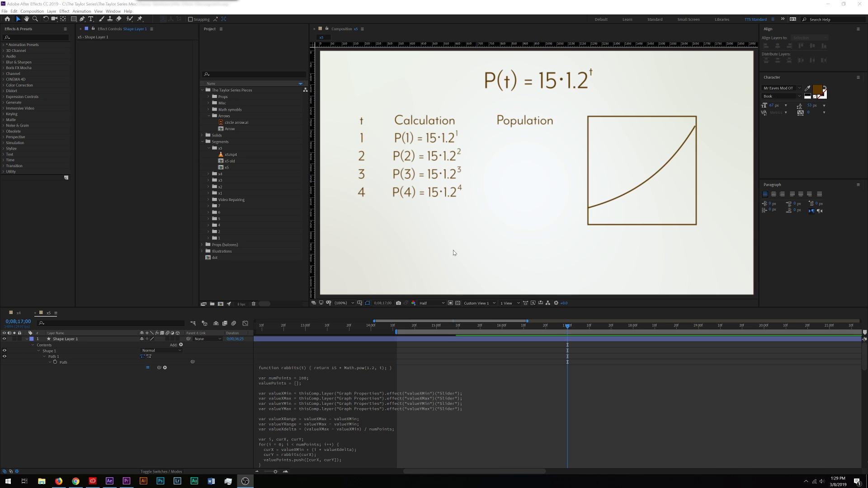
pyautogui.click(633, 191)
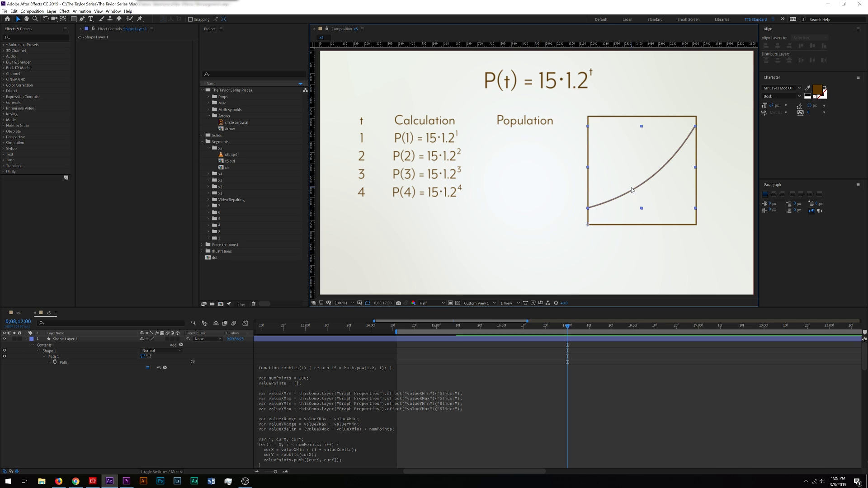
pyautogui.click(613, 252)
pyautogui.scroll(-3, 408, 409)
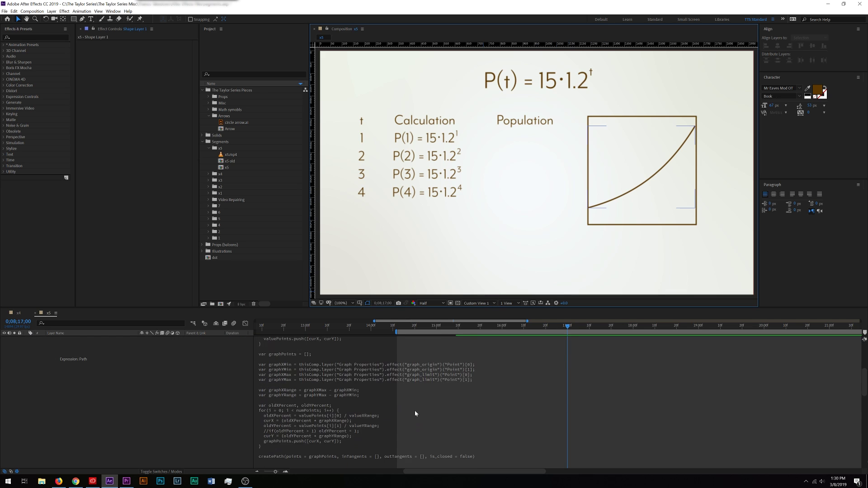
pyautogui.scroll(-4, 408, 409)
pyautogui.scroll(-4, 373, 407)
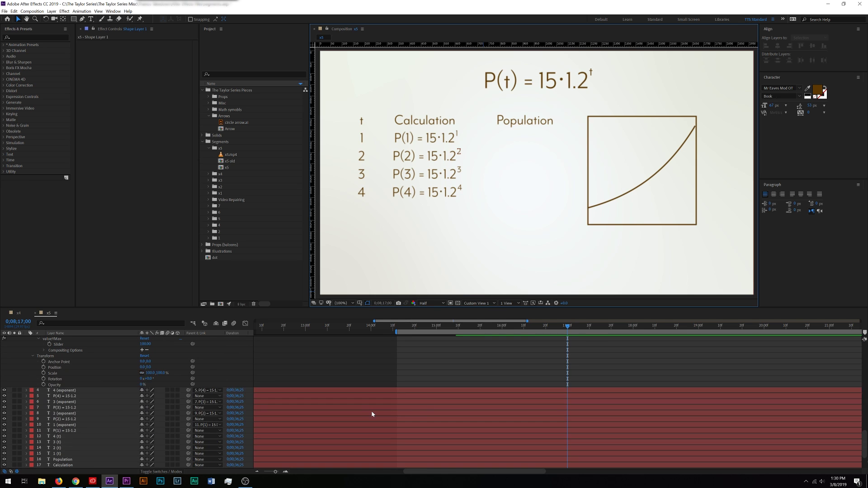
pyautogui.scroll(4, 271, 407)
pyautogui.scroll(4, 98, 435)
pyautogui.scroll(4, 99, 434)
pyautogui.scroll(3, 98, 435)
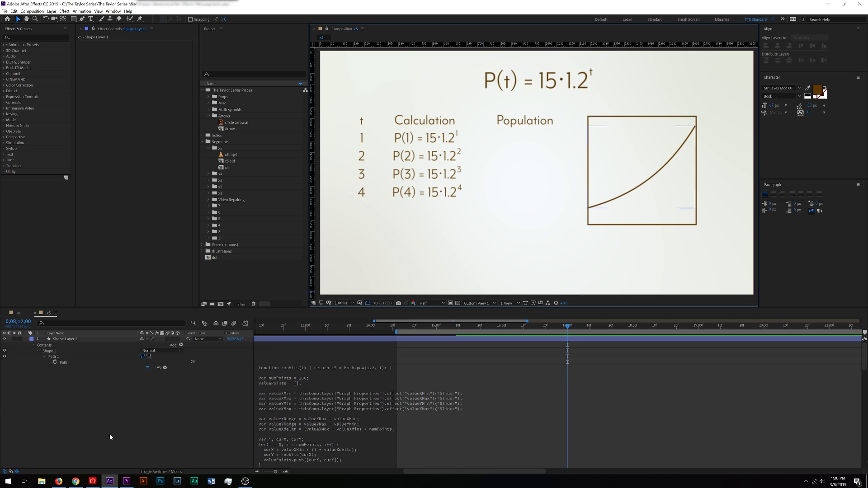